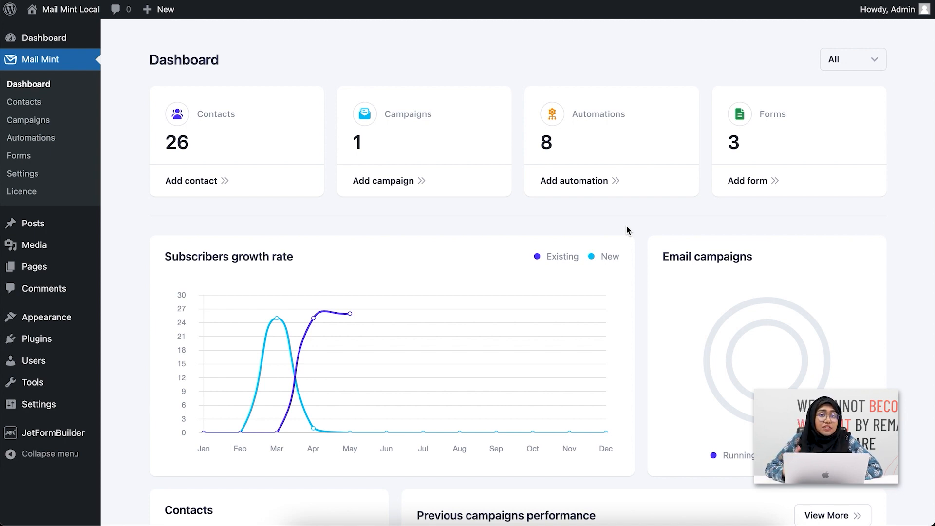
# - Open the existing Subscription form in JetFormBuilder for editing
pyautogui.moveTo(64, 437)
pyautogui.click(63, 438)
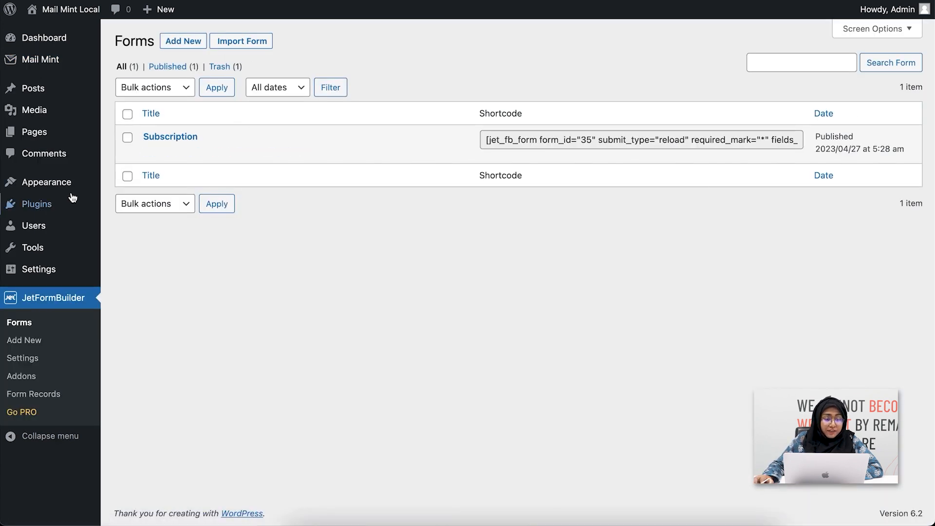
pyautogui.click(178, 140)
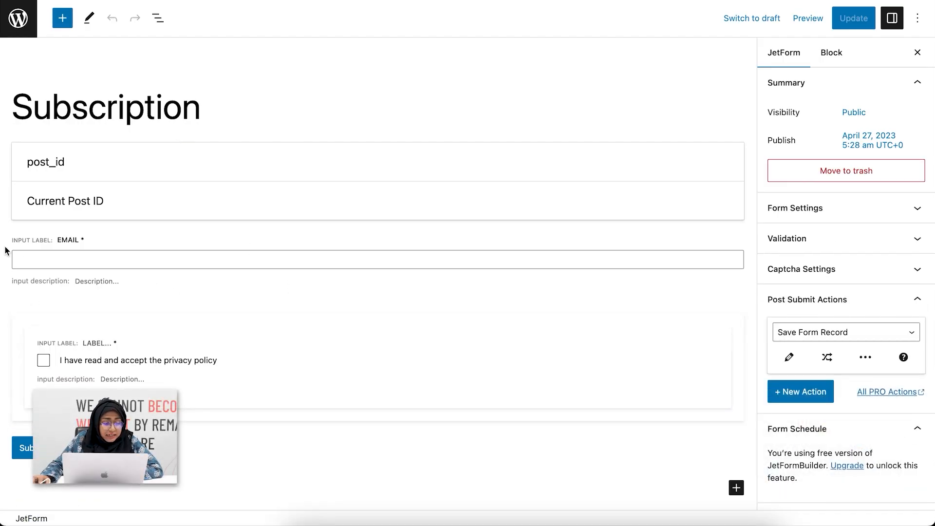
# - Set the description of the form's Email field to "Please provide a valid email"
pyautogui.click(161, 244)
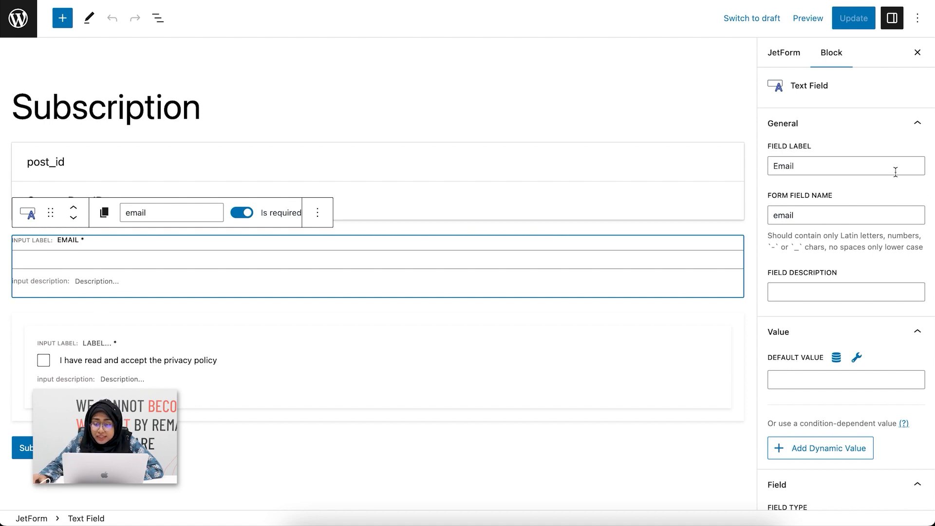
pyautogui.click(820, 167)
pyautogui.moveTo(819, 168); pyautogui.dragTo(765, 167)
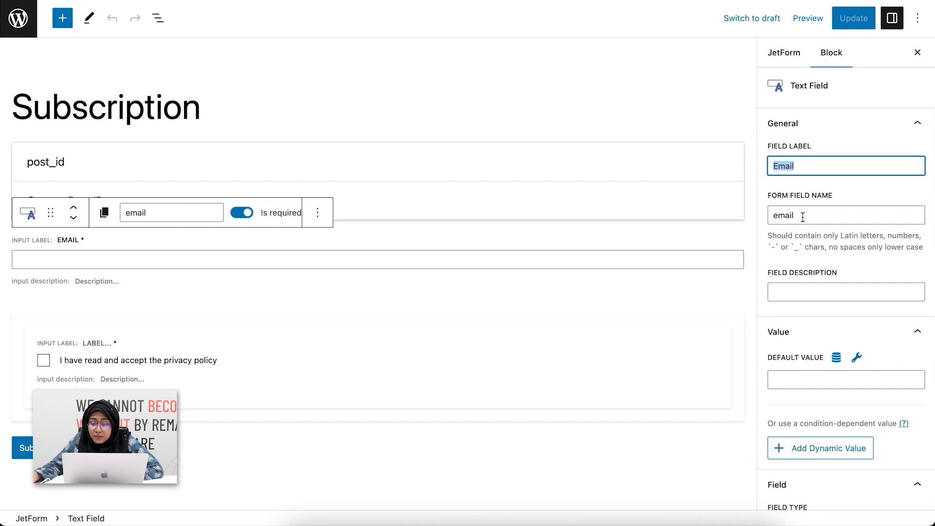
pyautogui.moveTo(803, 217); pyautogui.dragTo(776, 213)
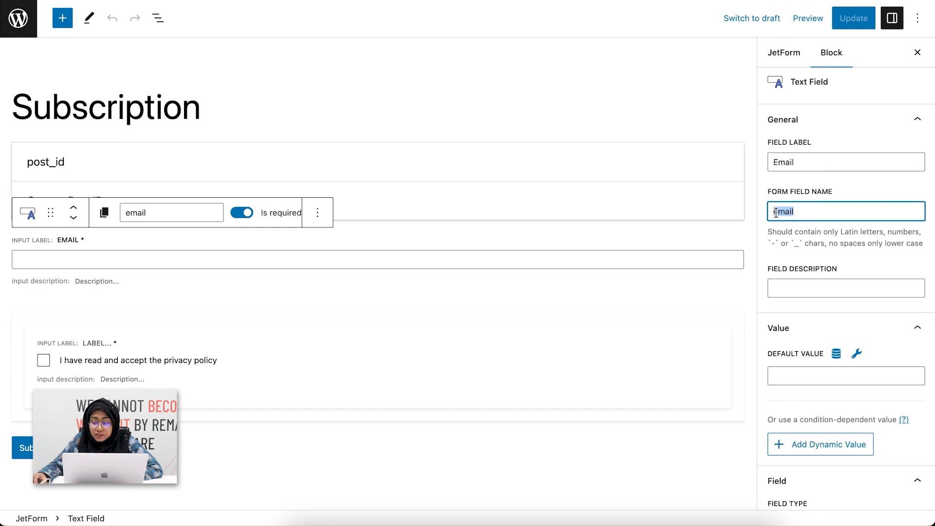
pyautogui.scroll(-5, 861, 225)
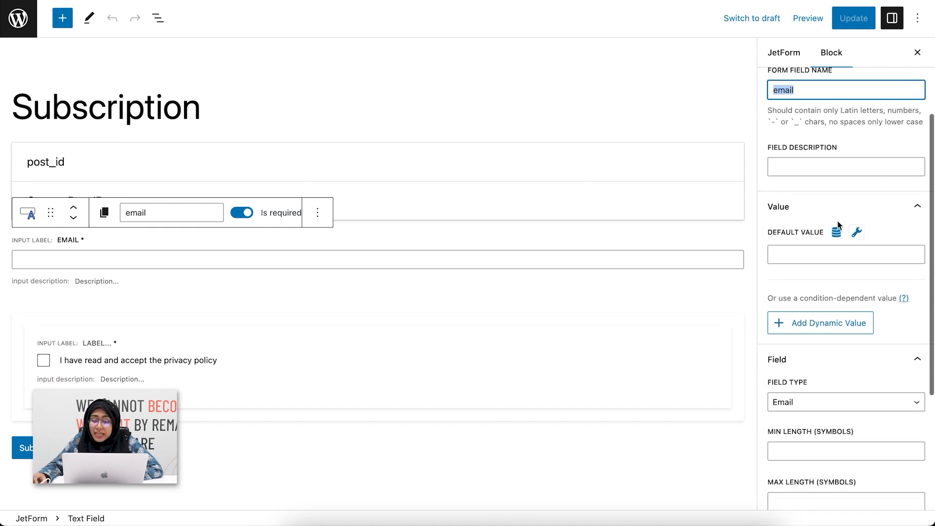
pyautogui.click(786, 168)
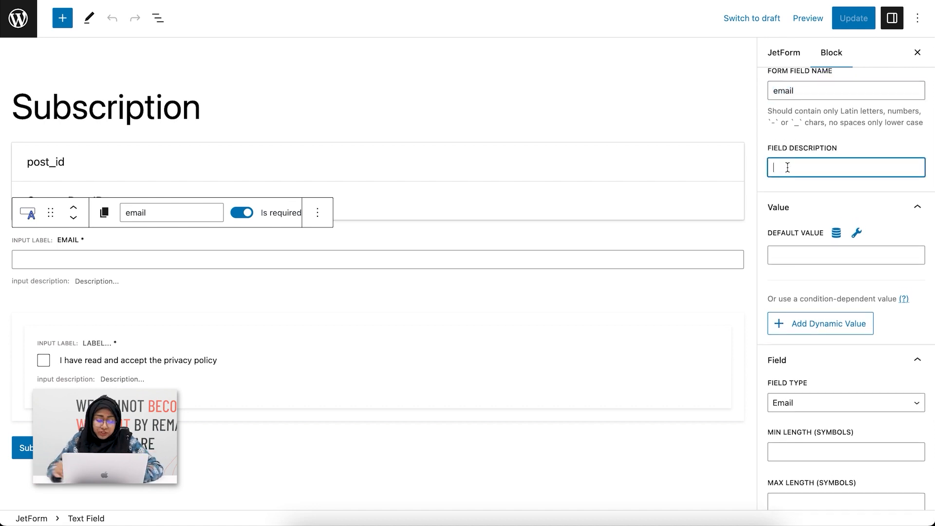
pyautogui.write('T')
pyautogui.press('BackSpace')
pyautogui.write('P')
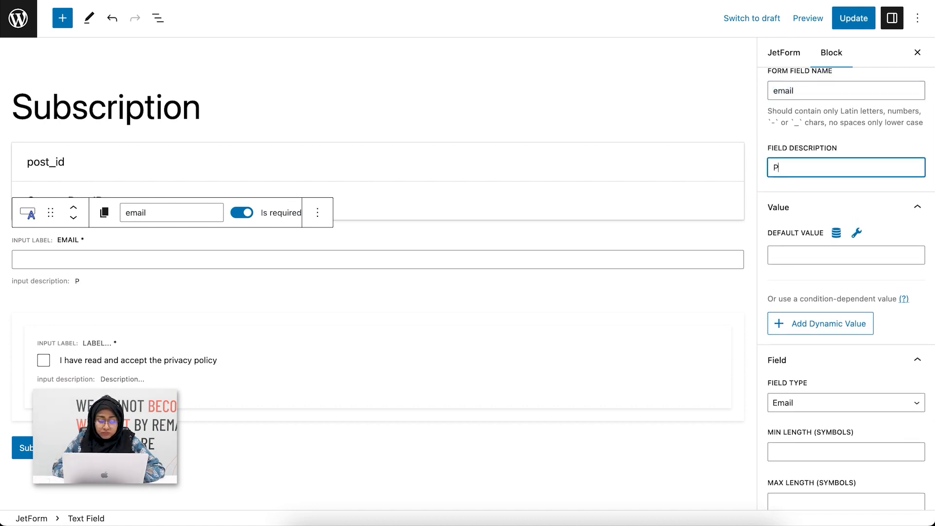
pyautogui.write('lease provide a va')
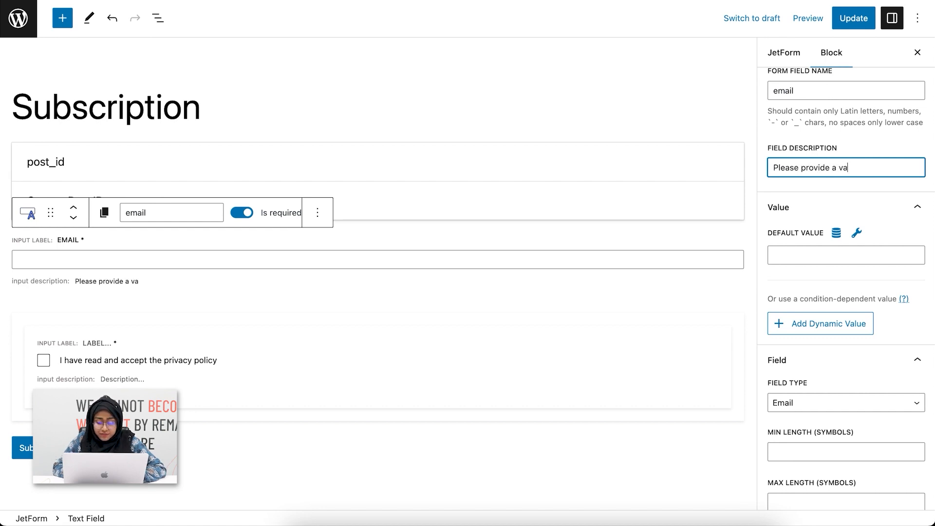
pyautogui.write('lid email')
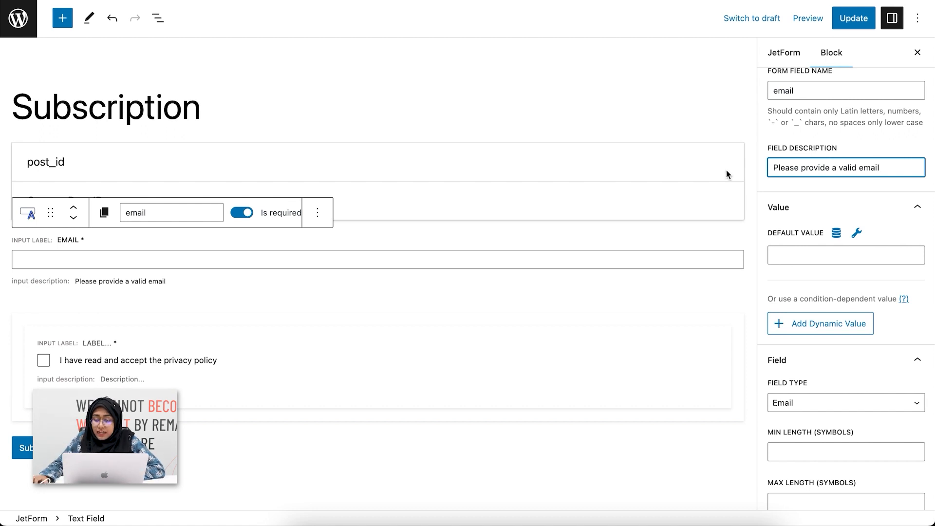
# - Check the Email field's type and remaining settings, and update the Subscription form
pyautogui.scroll(-3, 893, 290)
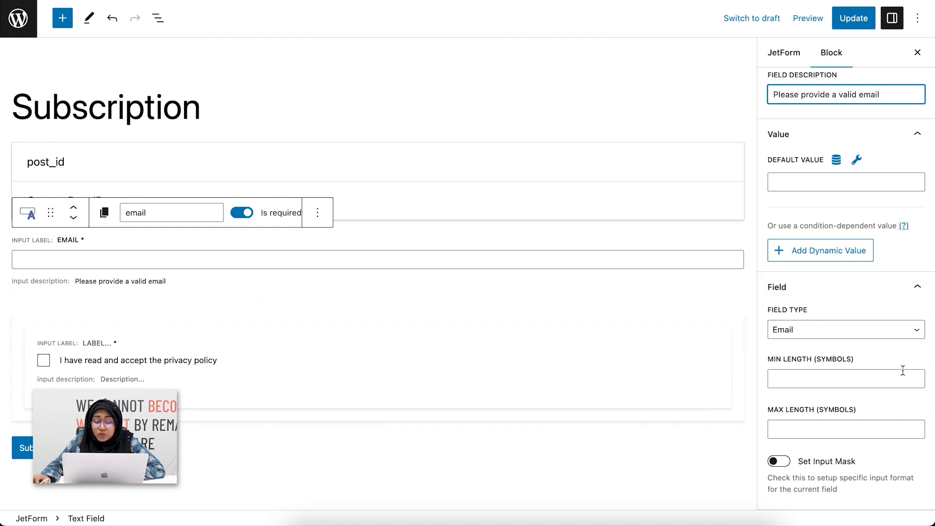
pyautogui.click(915, 333)
pyautogui.click(914, 333)
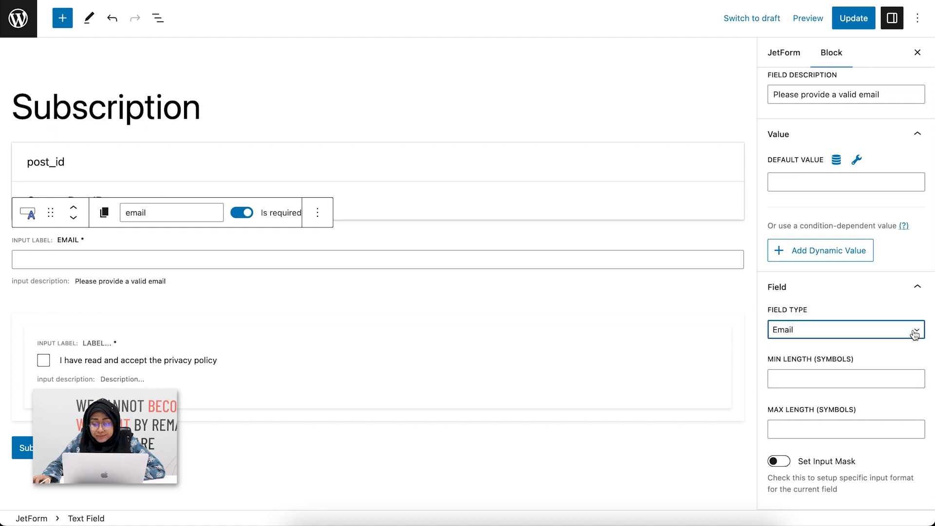
pyautogui.scroll(-5, 870, 343)
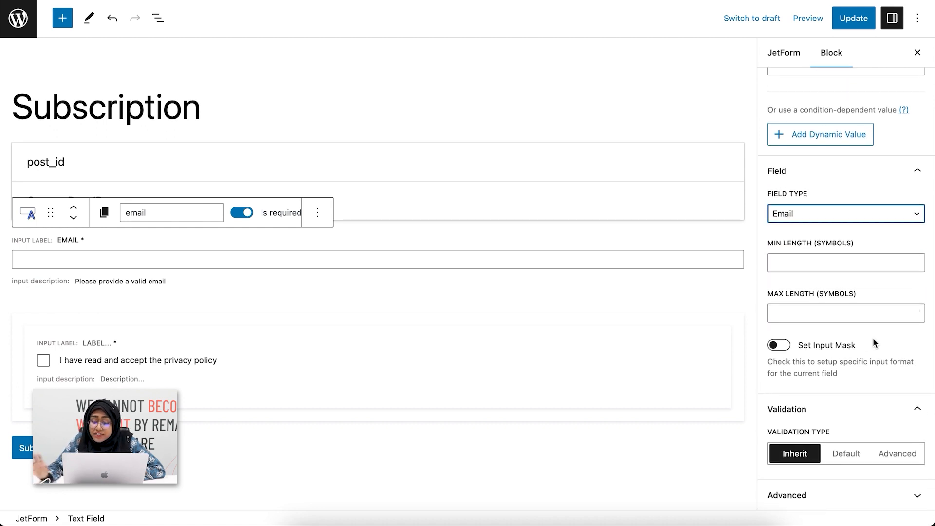
pyautogui.scroll(10, 873, 341)
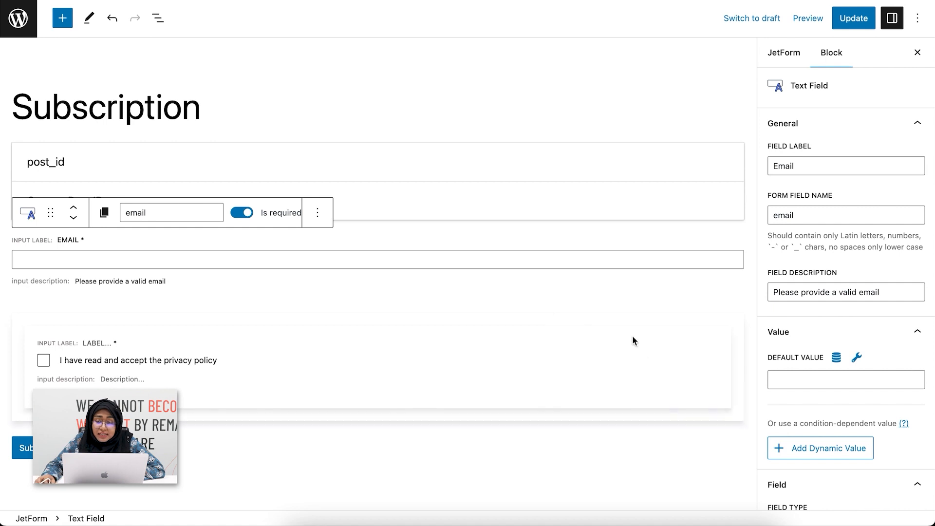
pyautogui.moveTo(524, 303)
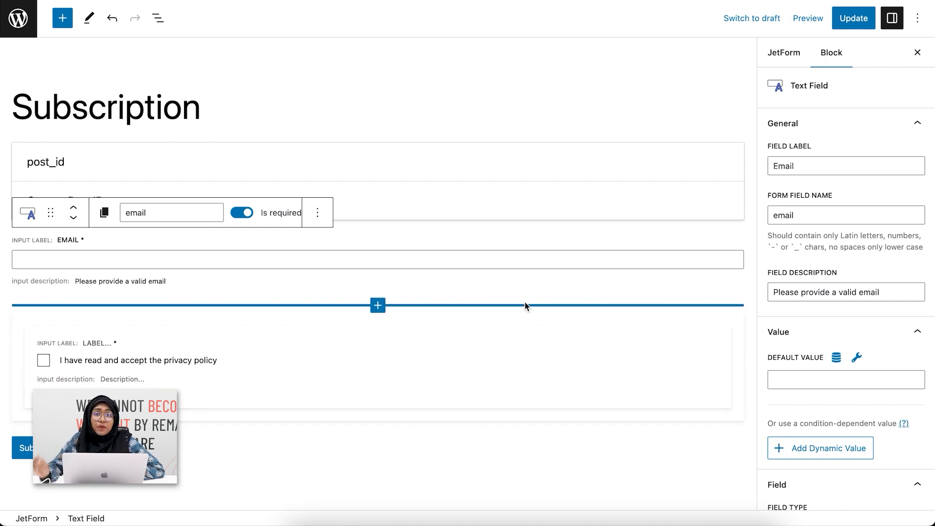
pyautogui.click(855, 21)
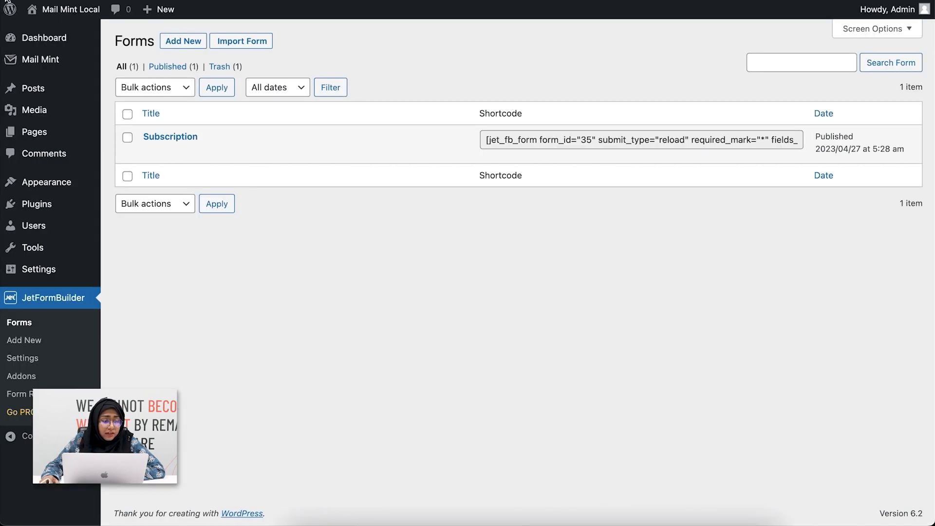
# - Open the Newsletter page to check its embedded form shortcode, and return to the list of pages
pyautogui.moveTo(61, 139)
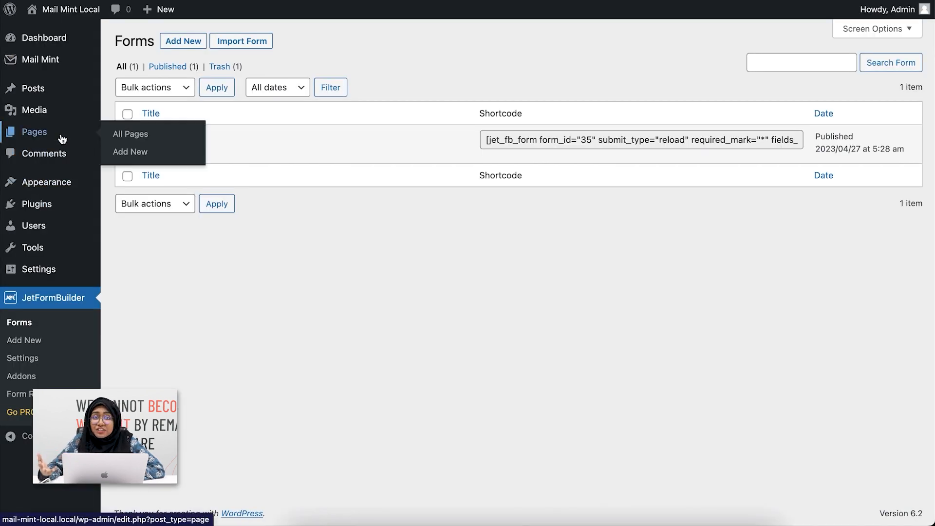
pyautogui.click(123, 136)
pyautogui.scroll(-5, 156, 309)
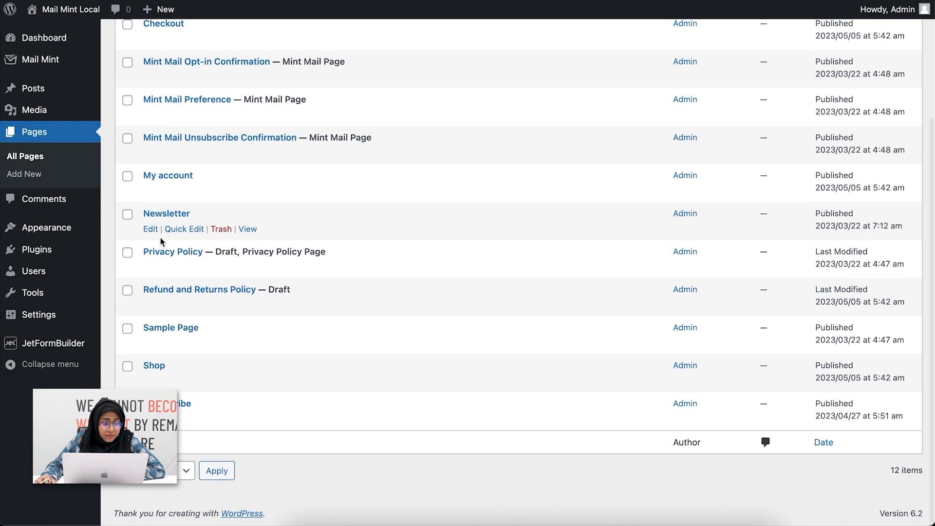
pyautogui.click(160, 218)
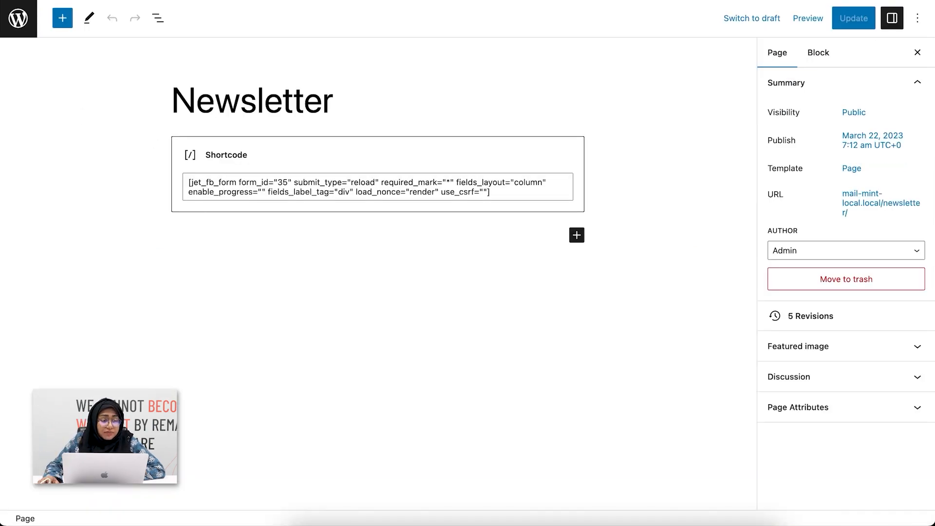
pyautogui.hotkey('alt', 'Left')
# - Create a new Mail Mint automation from scratch
pyautogui.moveTo(77, 61)
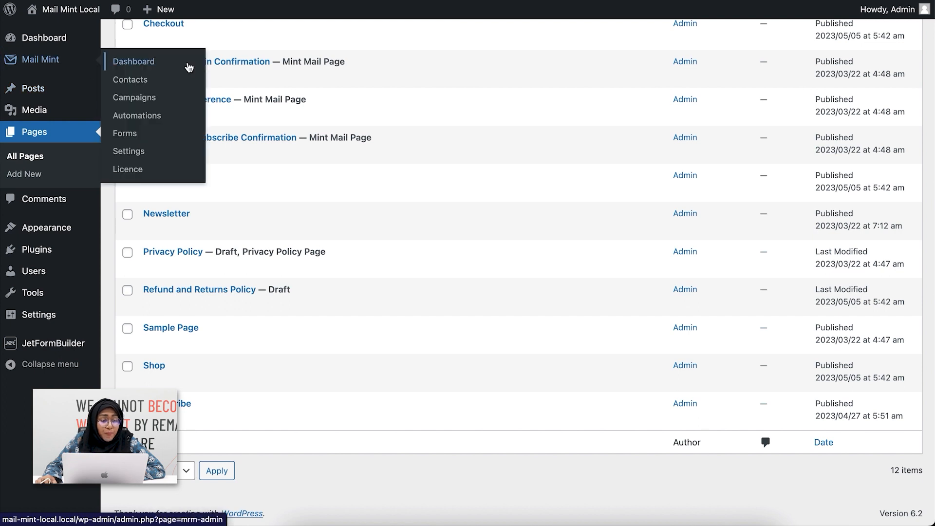
pyautogui.click(175, 122)
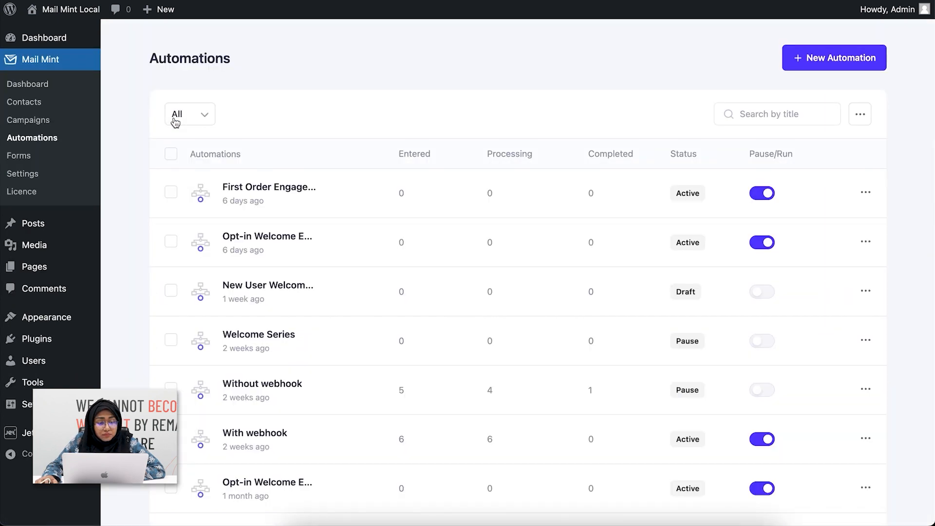
pyautogui.click(797, 59)
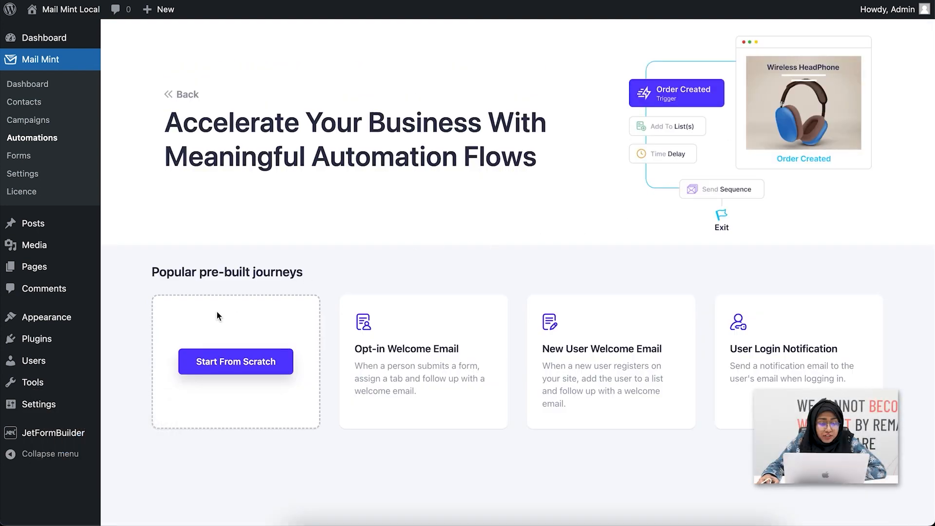
pyautogui.click(271, 373)
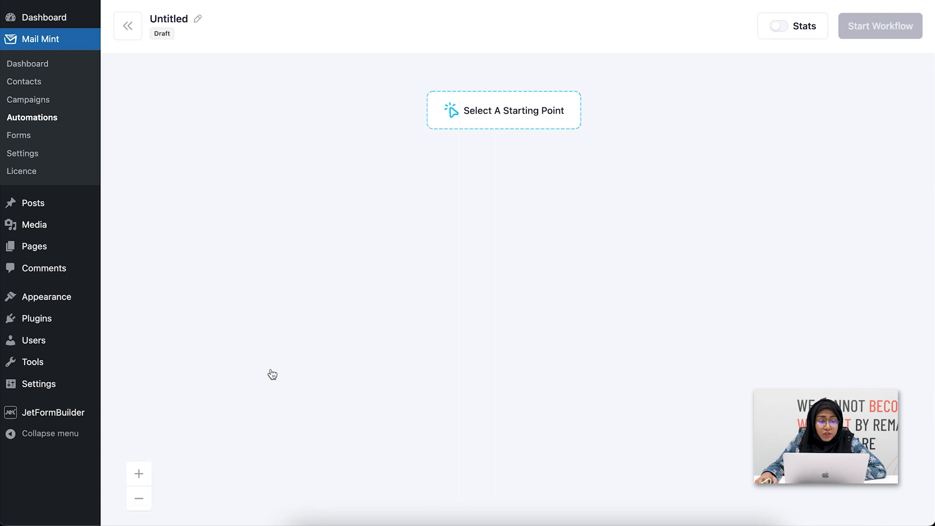
# - Rename the untitled automation as "Lead Collection"
pyautogui.click(201, 21)
pyautogui.moveTo(209, 24); pyautogui.dragTo(115, 27)
pyautogui.write('Lead Collection')
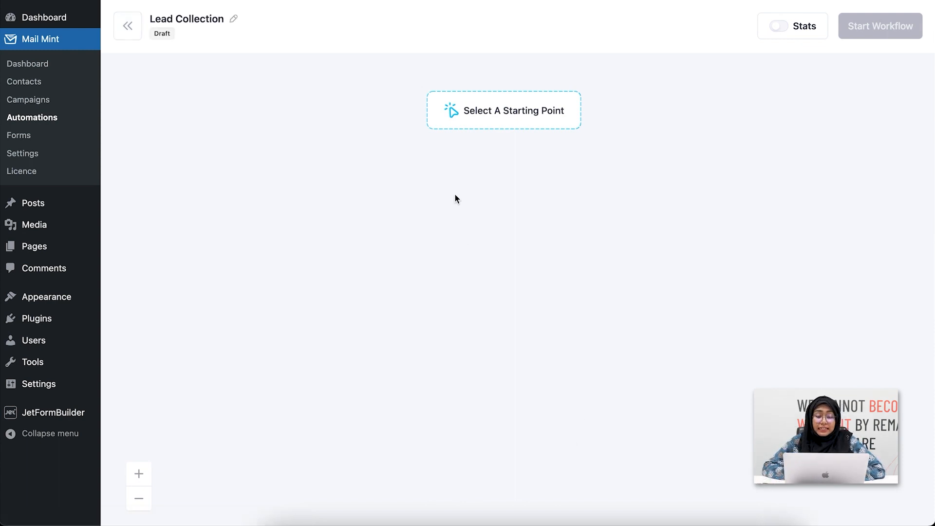
# - Use the Jet Form "Form Submitted" trigger as the automation's starting point, with Subscription as its form
pyautogui.click(495, 121)
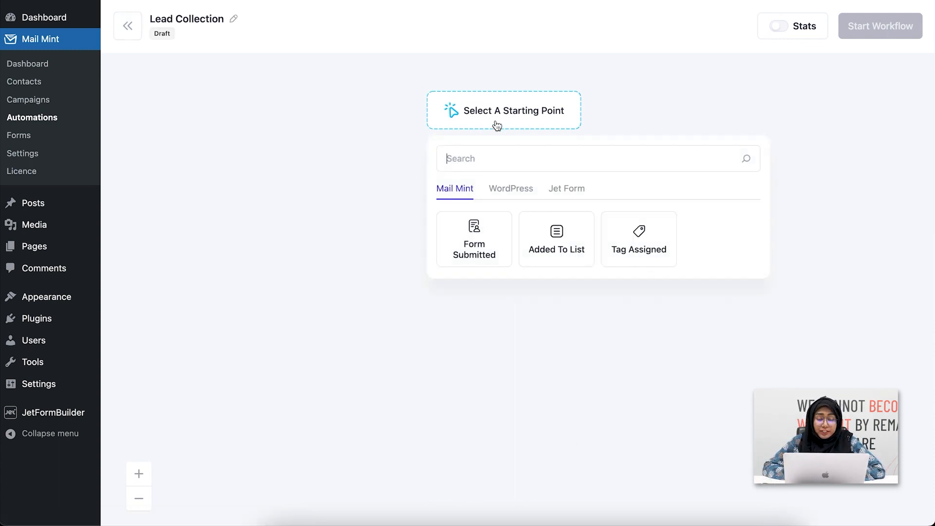
pyautogui.click(584, 200)
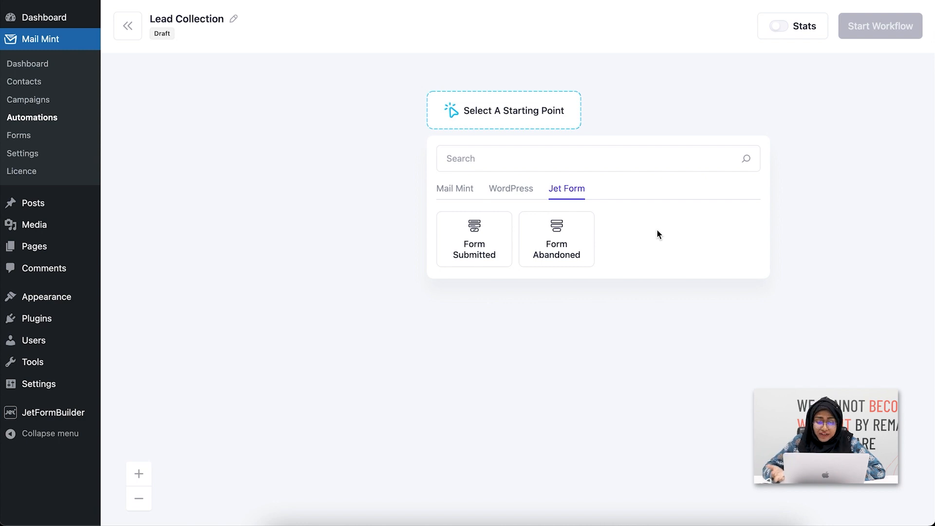
pyautogui.click(476, 230)
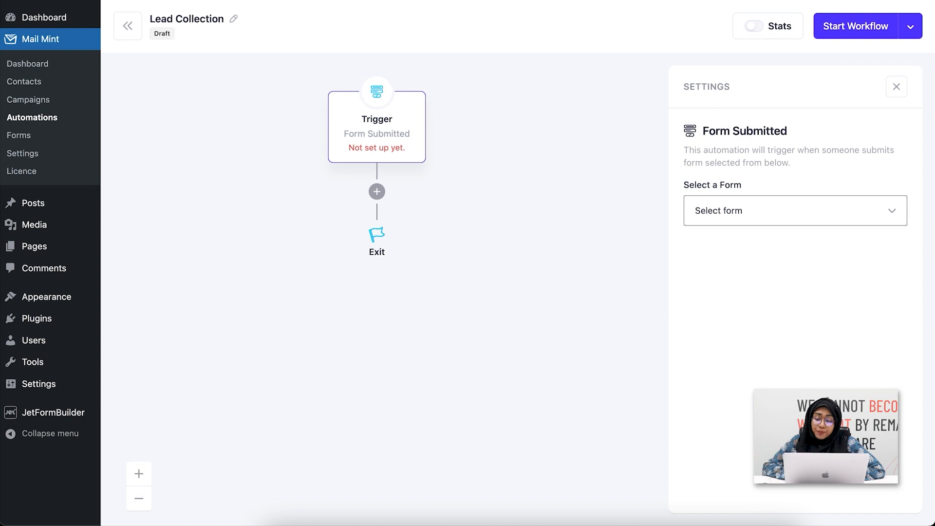
pyautogui.click(828, 223)
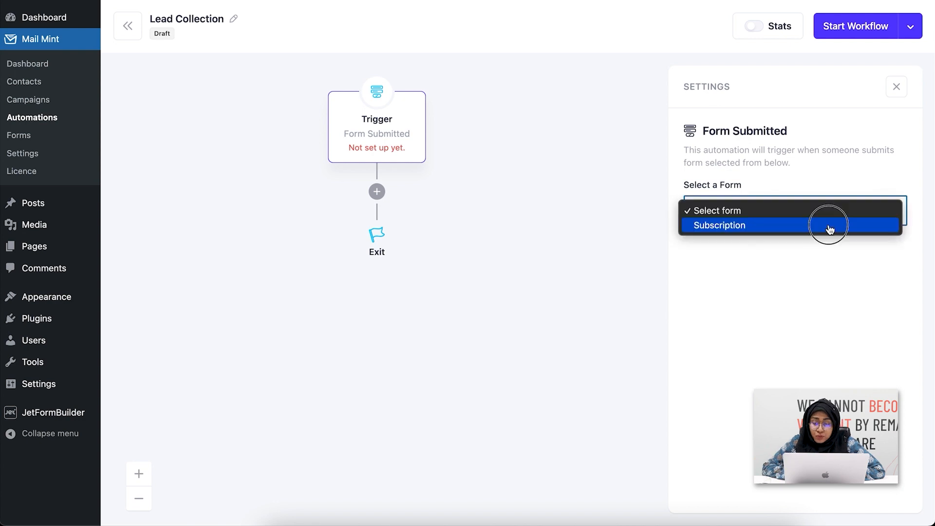
pyautogui.click(792, 226)
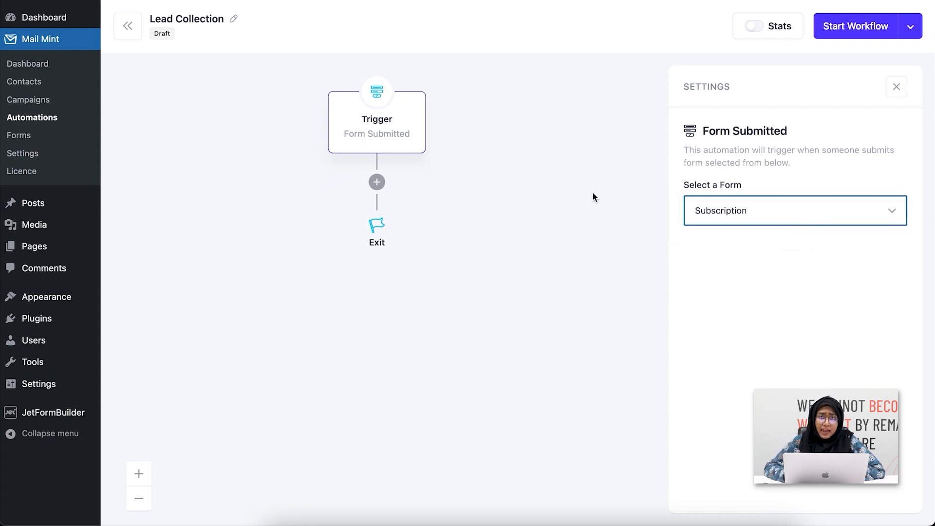
# - Add an "Add To List(s)" action after the trigger and assign it the New Lead list
pyautogui.click(376, 182)
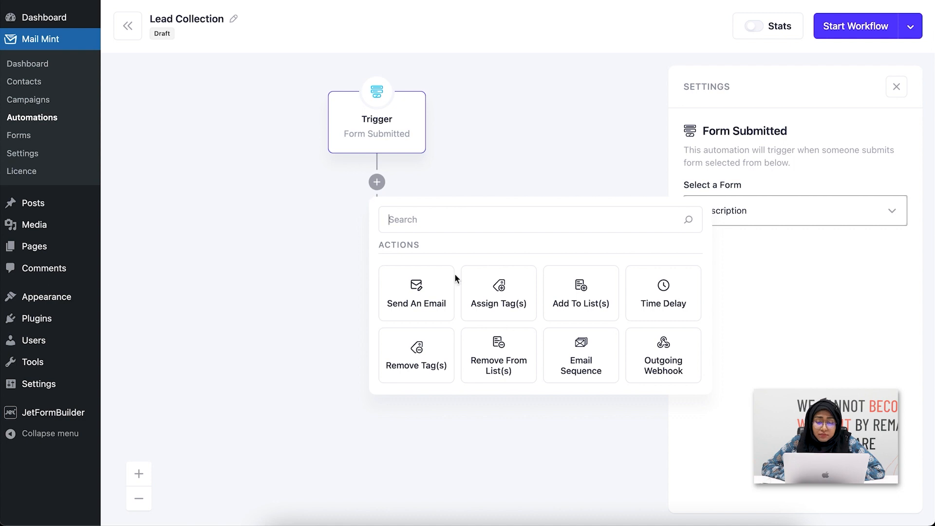
pyautogui.click(613, 317)
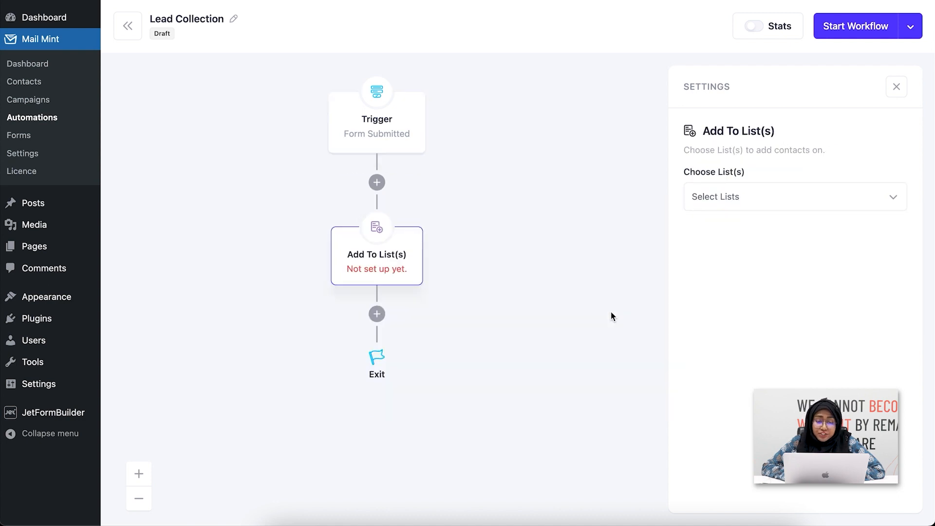
pyautogui.click(771, 200)
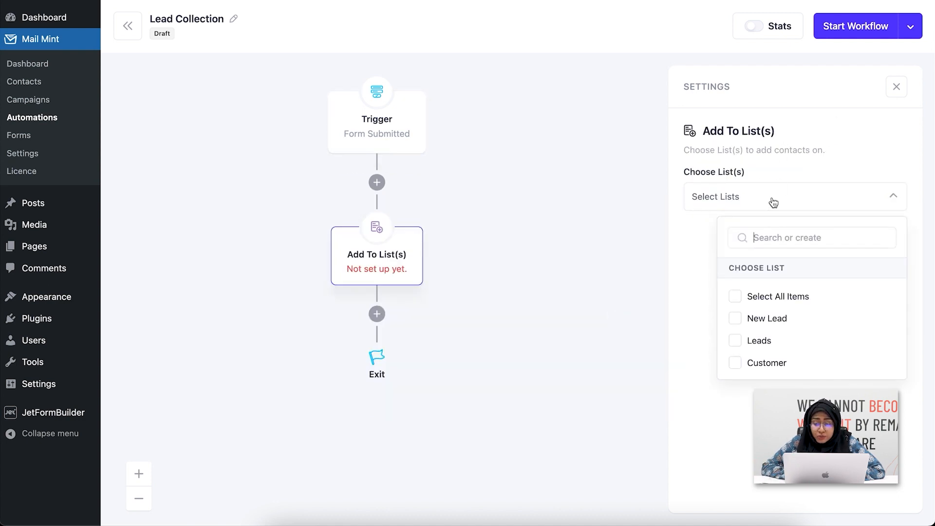
pyautogui.click(735, 325)
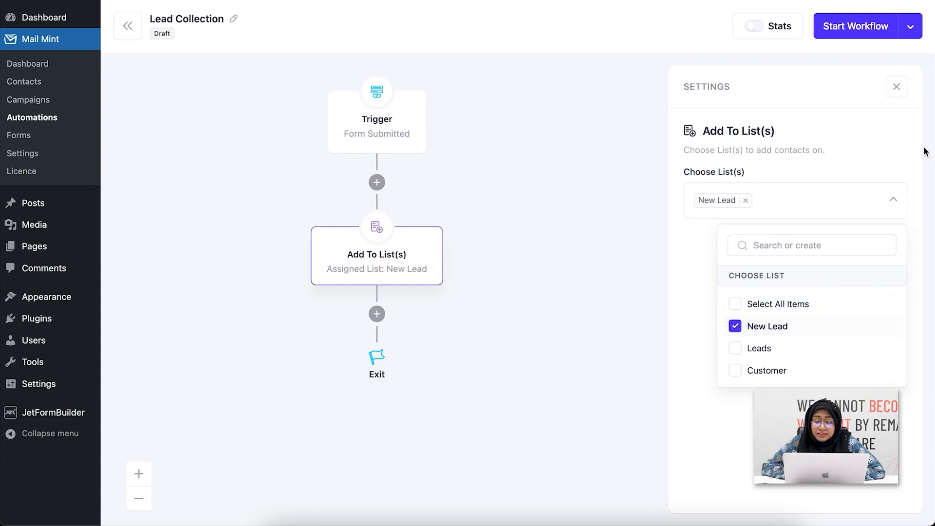
pyautogui.click(809, 213)
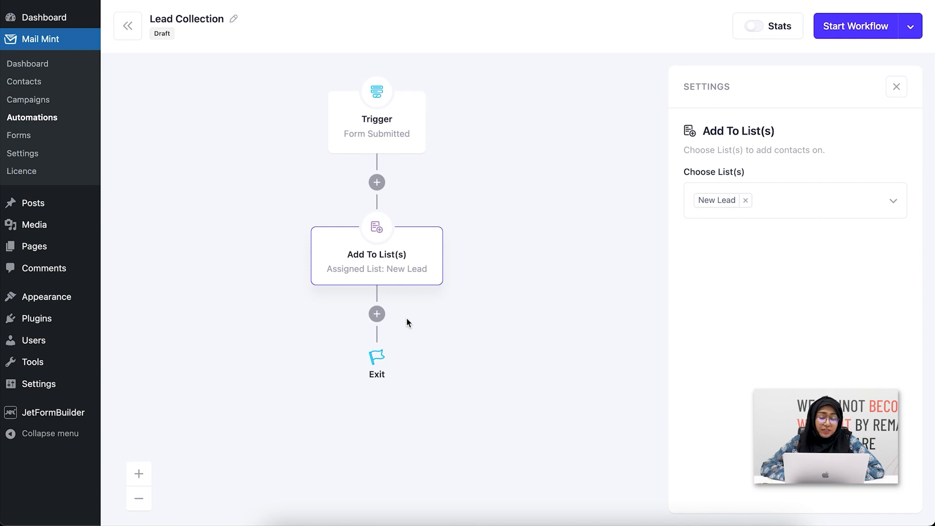
# - Add an Email Sequence action after the "Add To List(s)" action and assign it the Welcome Series sequence
pyautogui.click(377, 314)
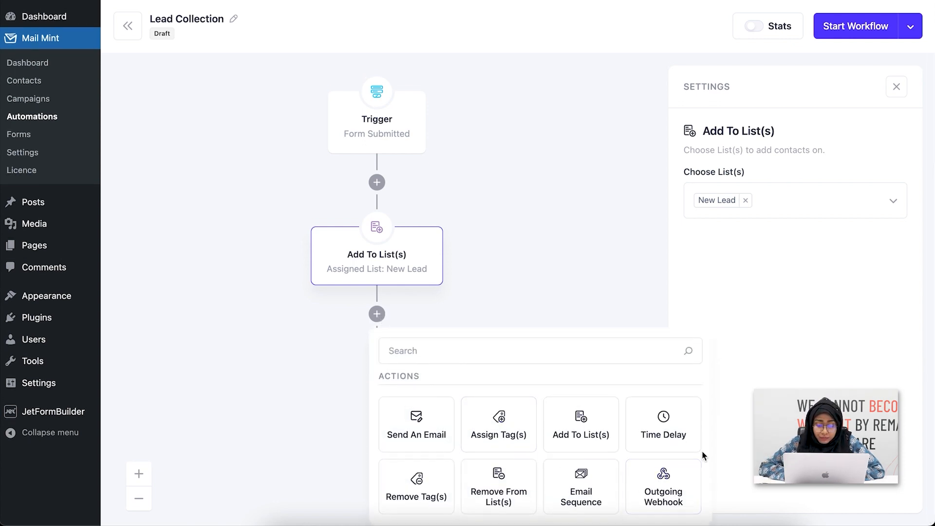
pyautogui.click(581, 483)
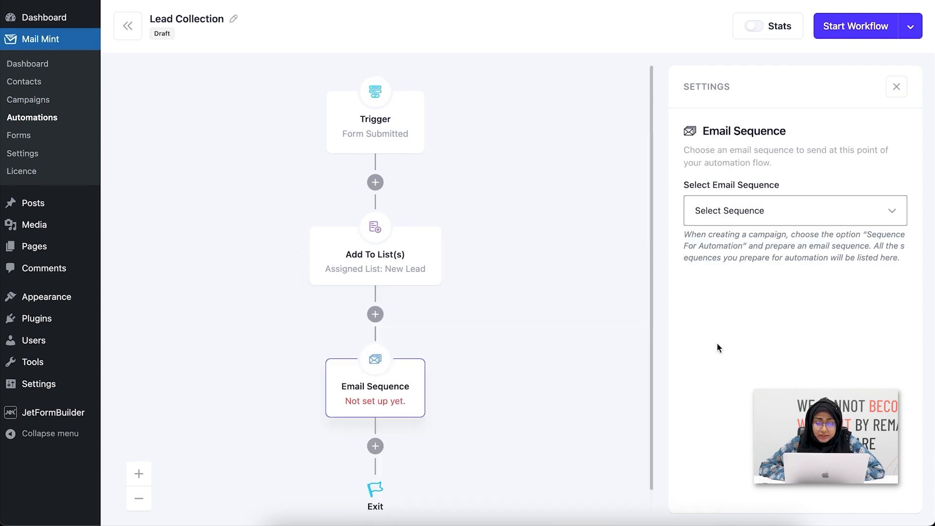
pyautogui.click(812, 214)
pyautogui.click(800, 229)
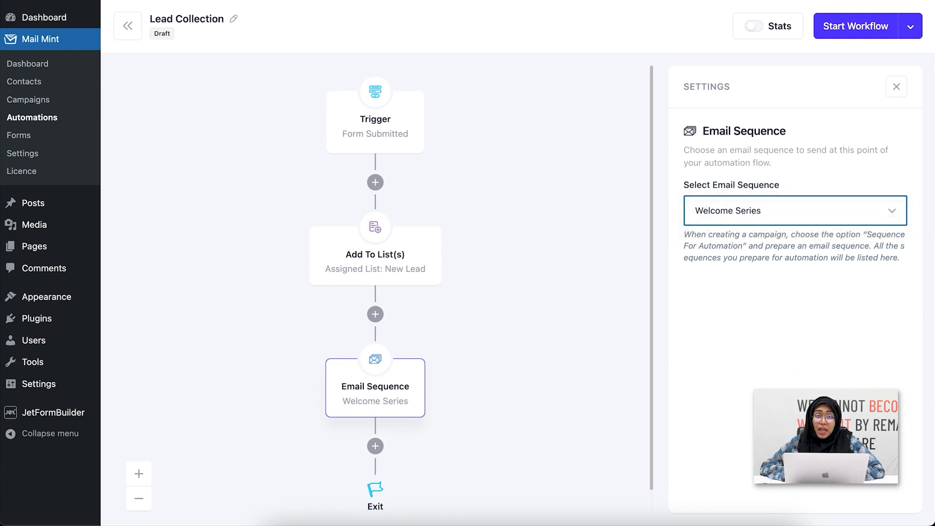
# - Start the Lead Collection workflow and turn on its stats display
pyautogui.click(867, 34)
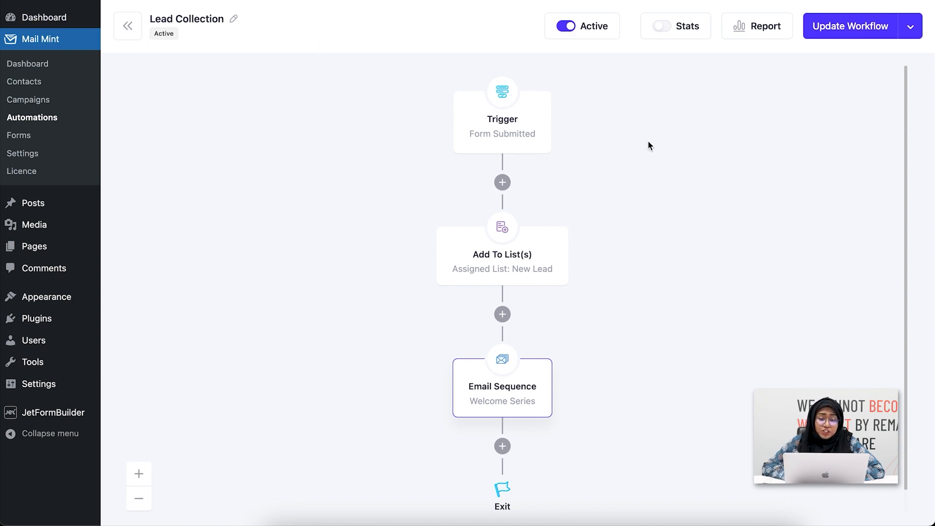
pyautogui.click(658, 31)
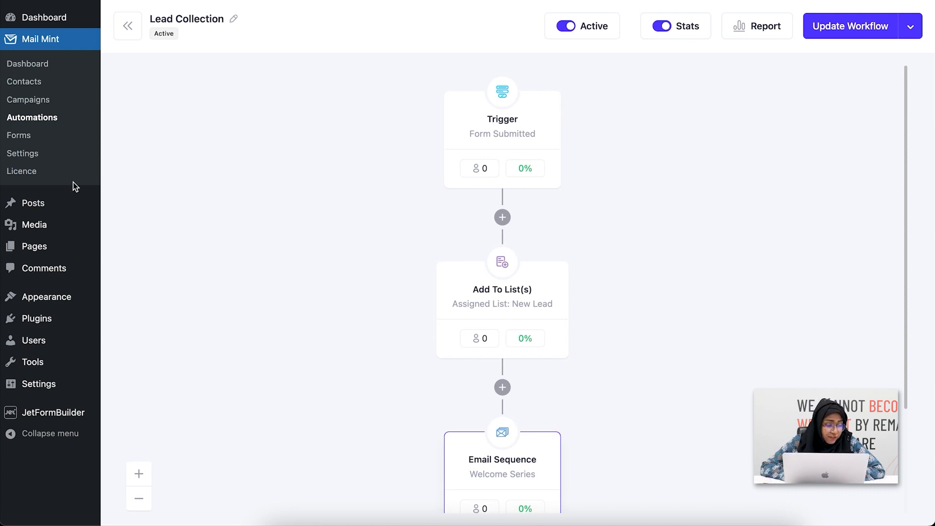
# - Go to the site's pages and preview the Newsletter page that embeds the JetFormBuilder form
pyautogui.moveTo(57, 245)
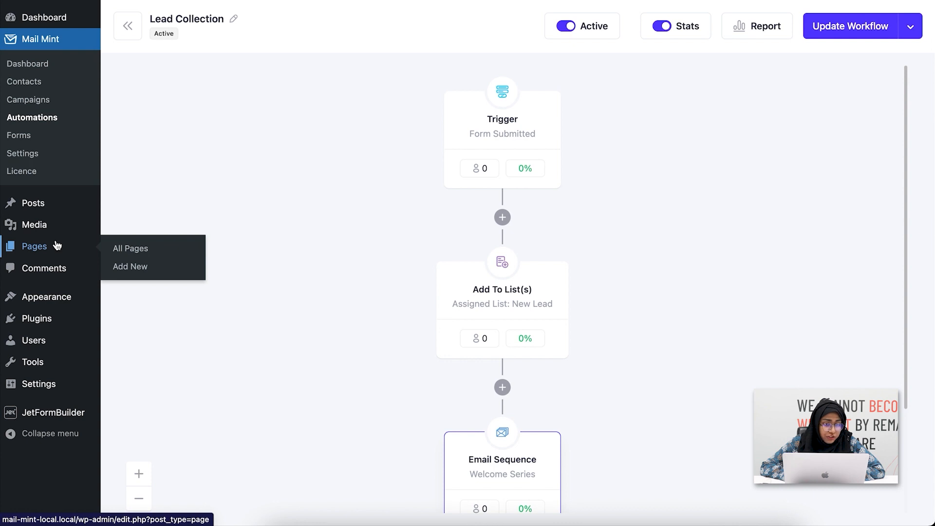
pyautogui.rightClick(57, 239)
pyautogui.press('Escape')
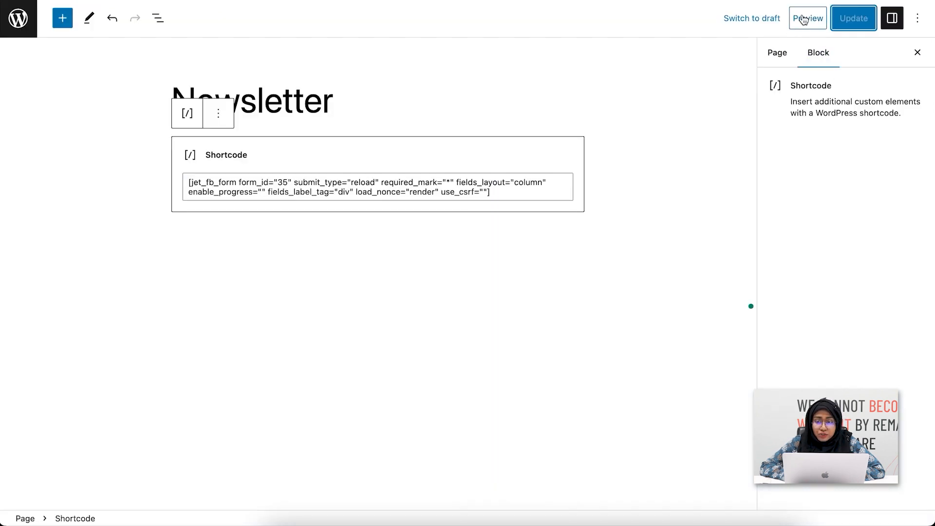
pyautogui.rightClick(804, 20)
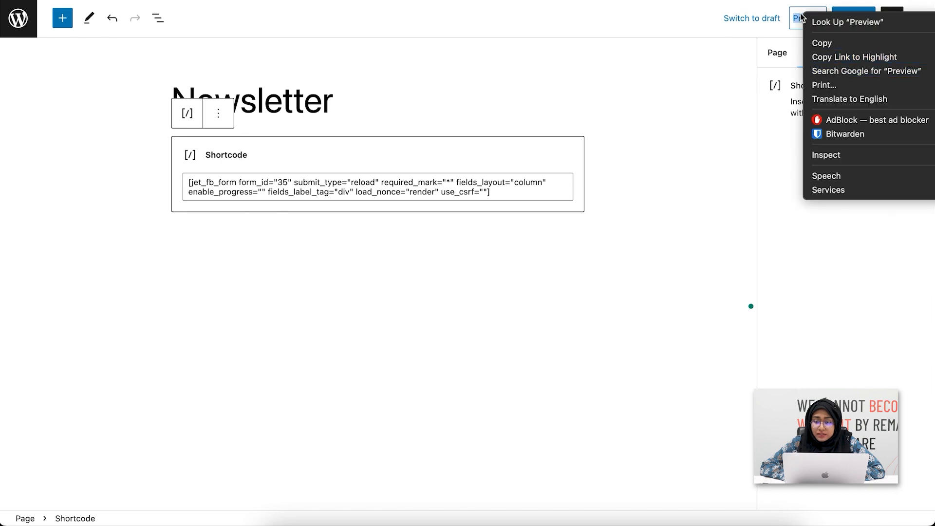
pyautogui.click(804, 19)
pyautogui.click(699, 133)
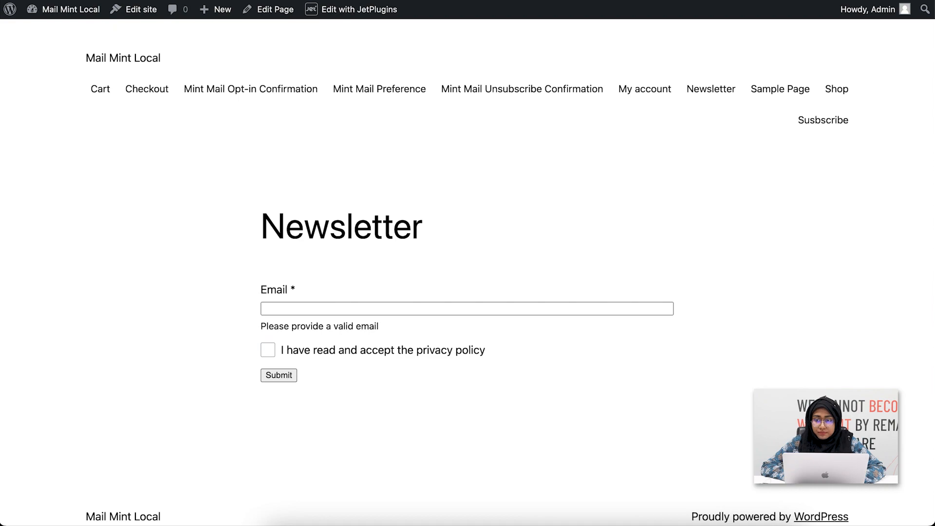
# - Open the Newsletter page as a logged-out visitor and submit its form with a test email and the privacy policy accepted
pyautogui.click(922, 1)
pyautogui.click(855, 28)
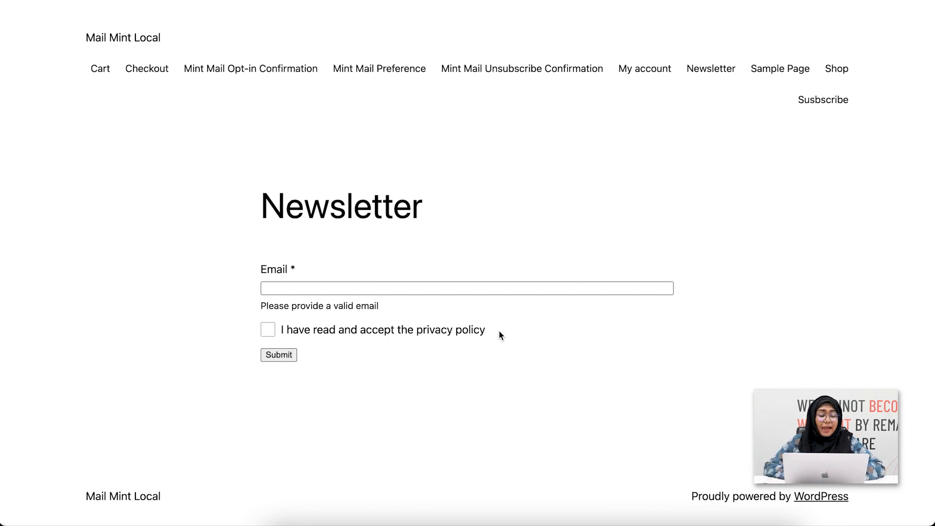
pyautogui.click(475, 288)
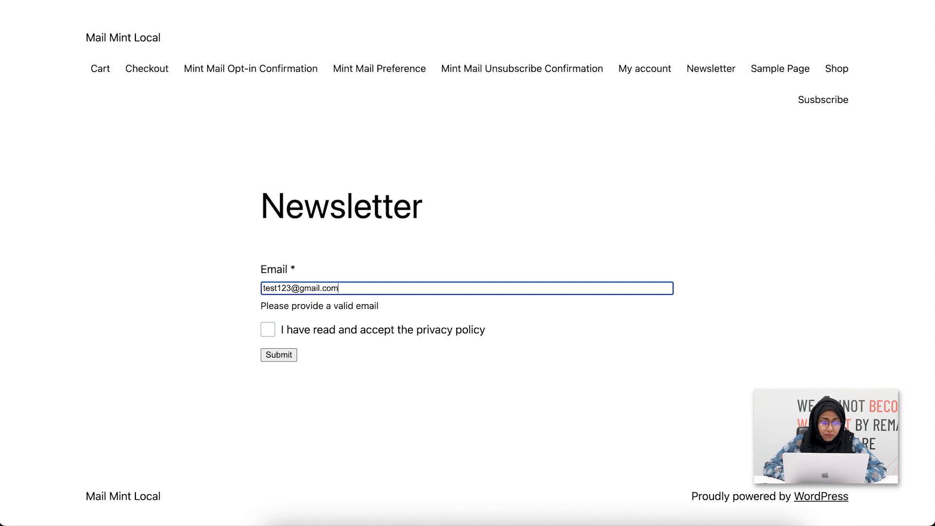
pyautogui.click(273, 332)
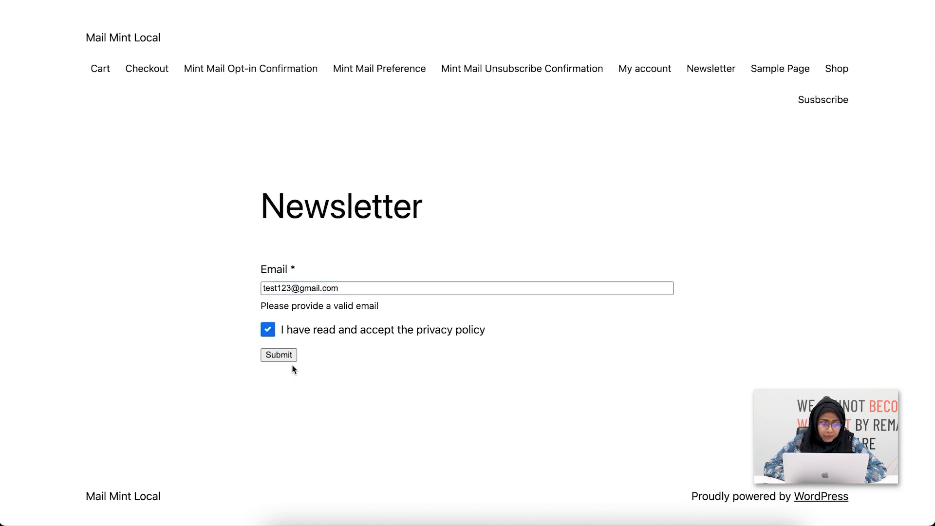
pyautogui.click(287, 358)
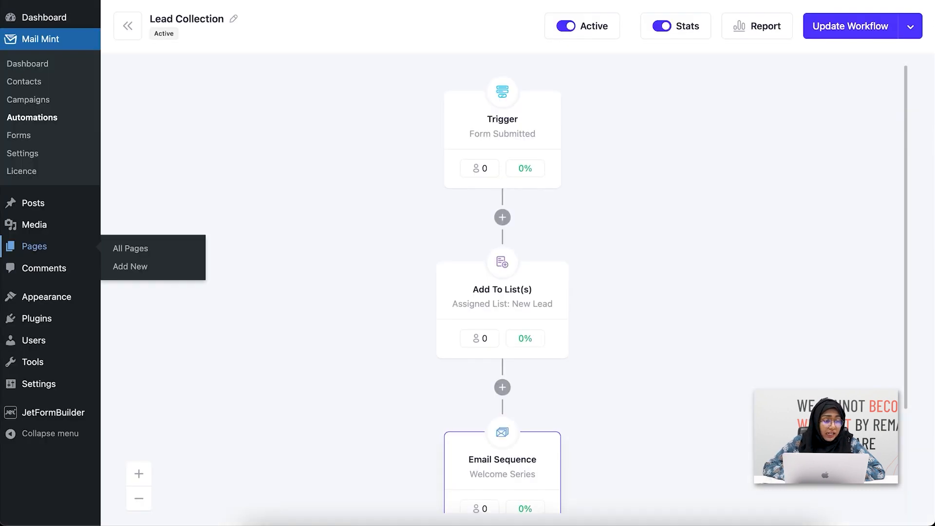
# - Check the new lead's entry in the Mail Mint contacts in a separate tab, and review the Double Opt-in Settings
pyautogui.rightClick(45, 90)
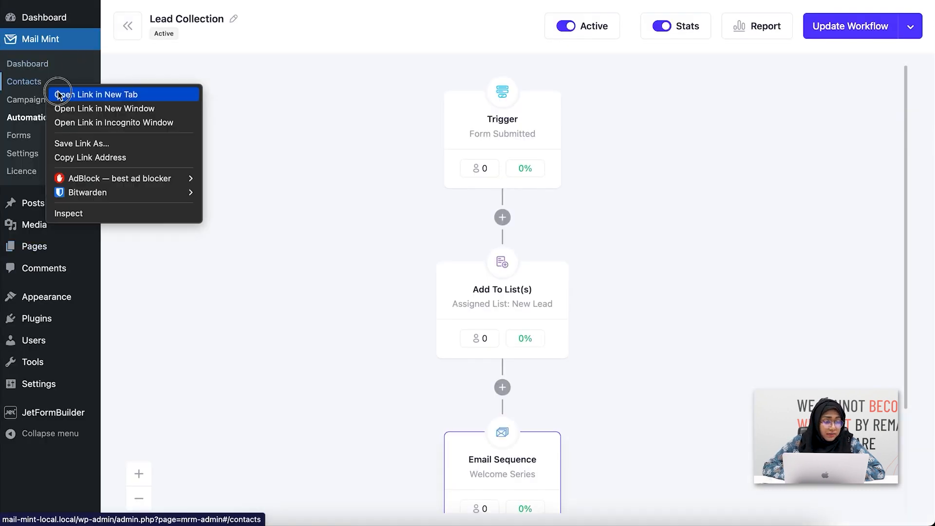
pyautogui.click(60, 94)
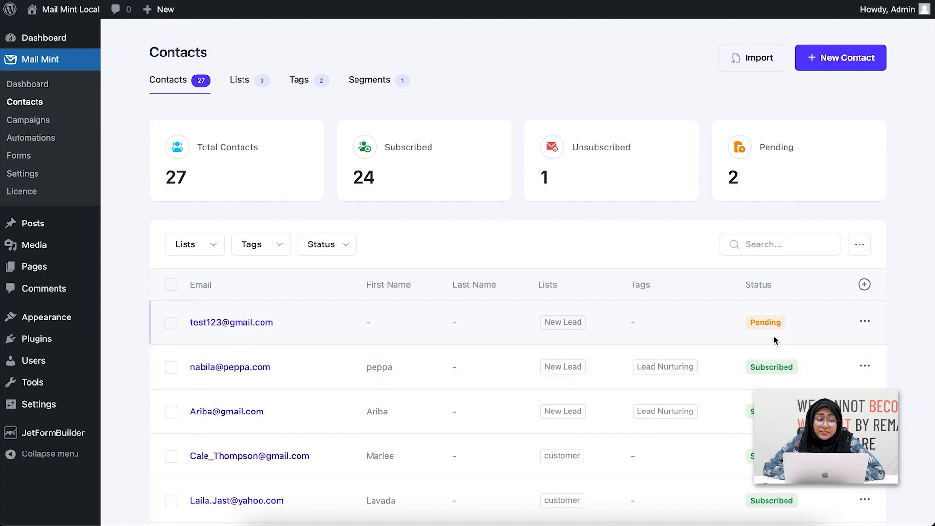
pyautogui.click(29, 171)
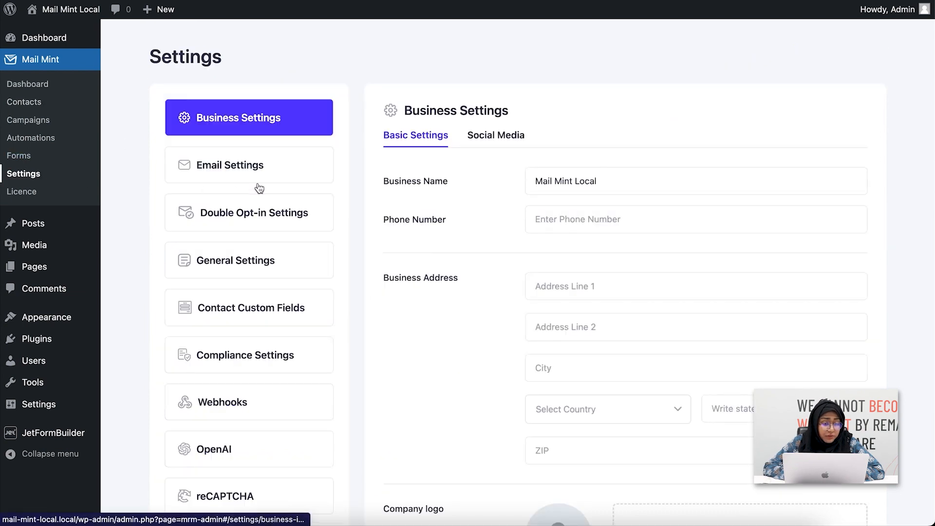
pyautogui.click(260, 223)
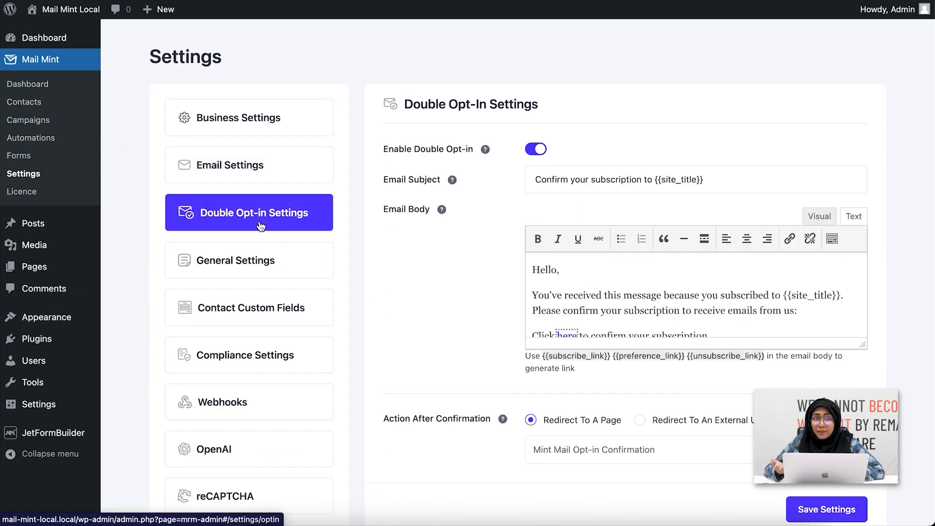
# - Set the newly submitted test contact's status to Subscribed and return to the contacts list
pyautogui.click(58, 101)
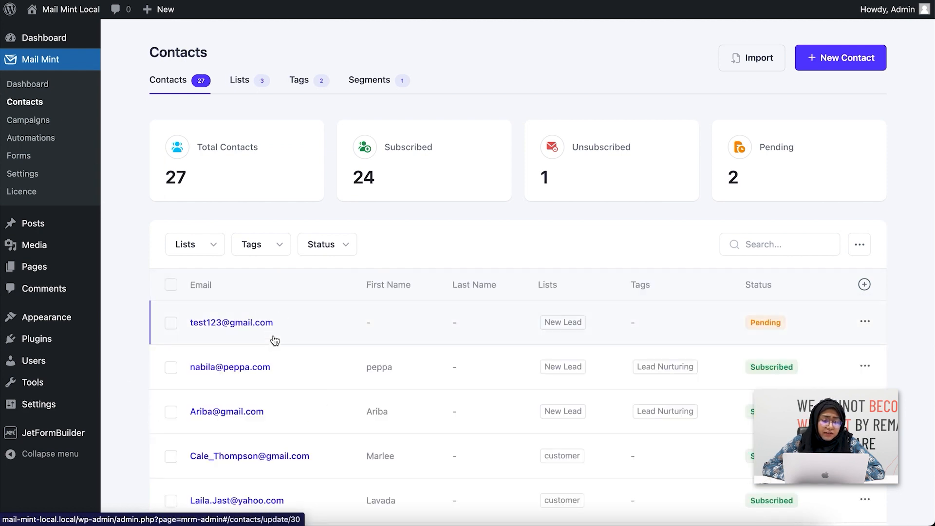
pyautogui.click(269, 333)
pyautogui.click(332, 70)
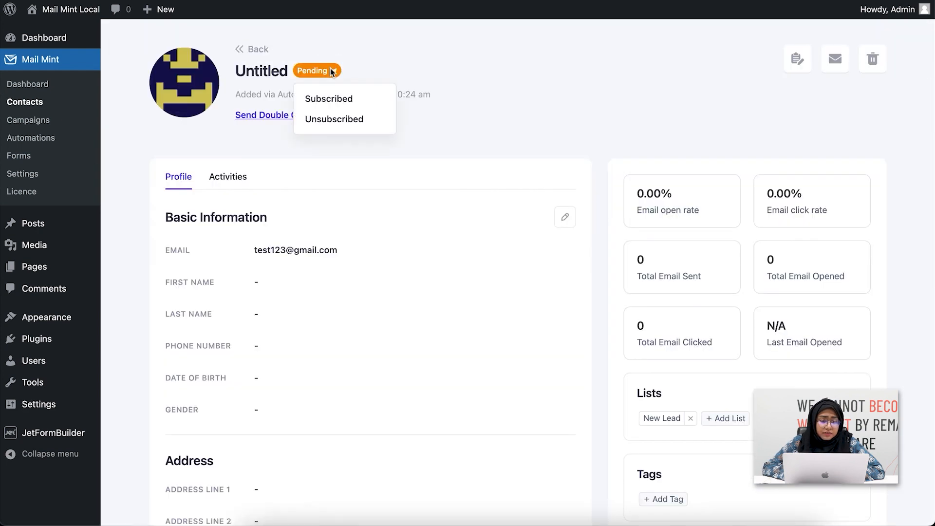
pyautogui.click(317, 99)
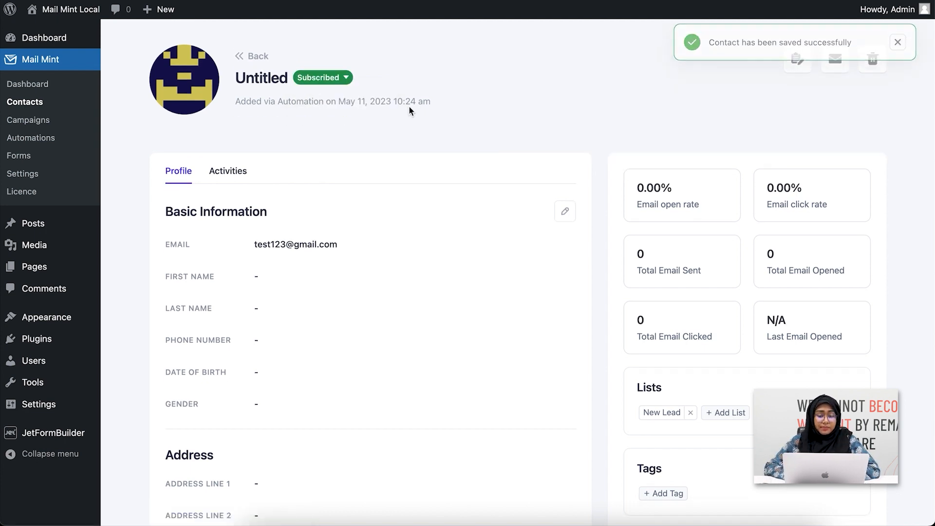
pyautogui.click(266, 58)
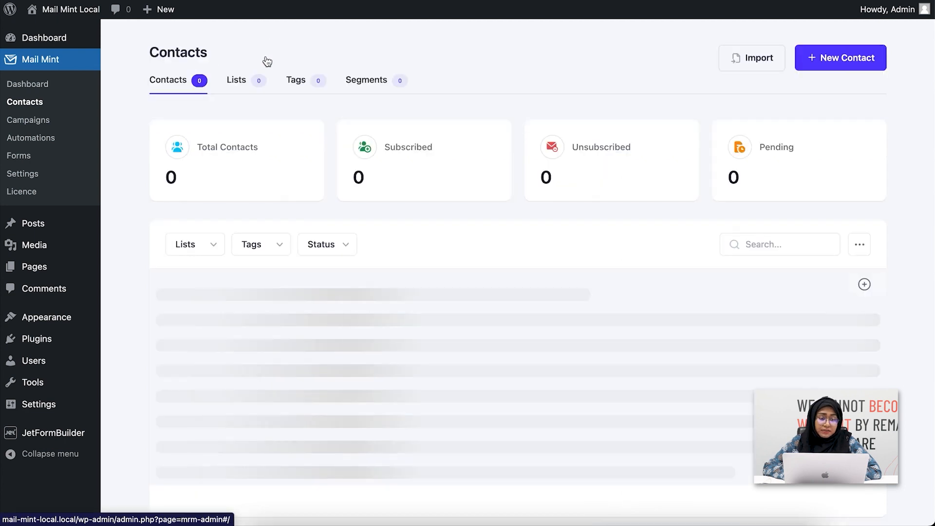